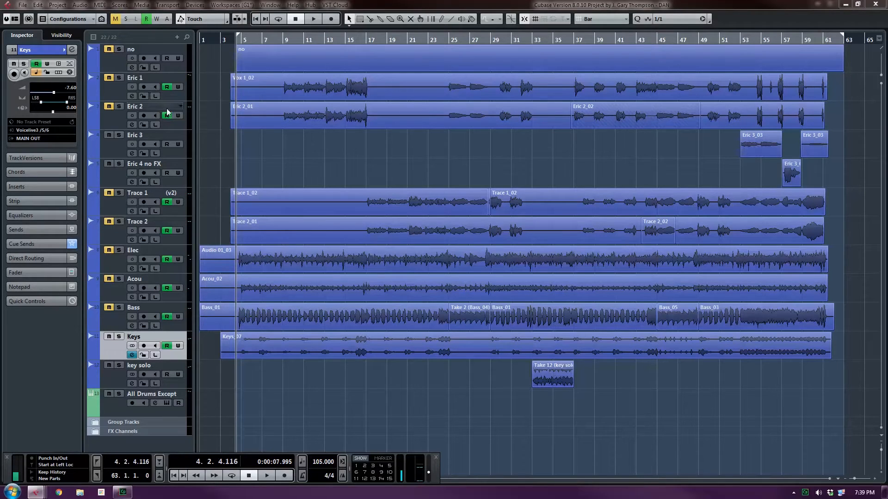
Select the Eric 1 track, minimize all track heights, and switch to the workspace with Channel Settings below the project
{"action": "left_click", "coordinate": [114, 91]}
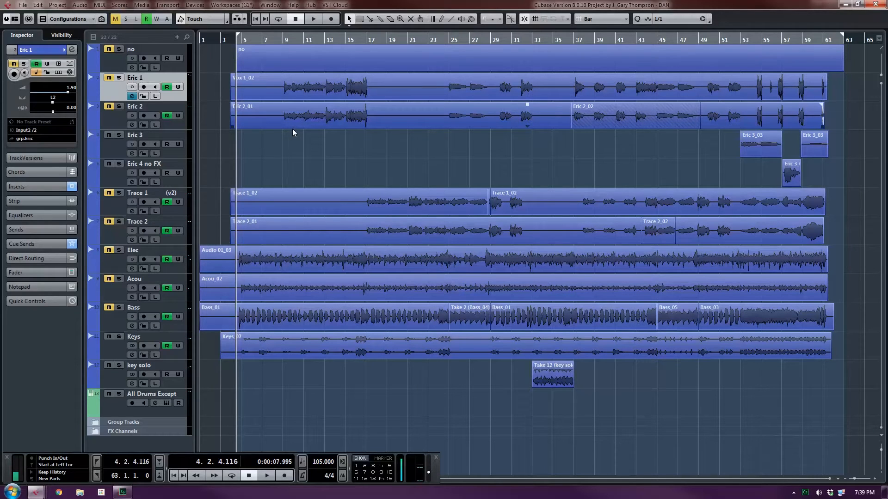
{"action": "key", "text": "shift+g"}
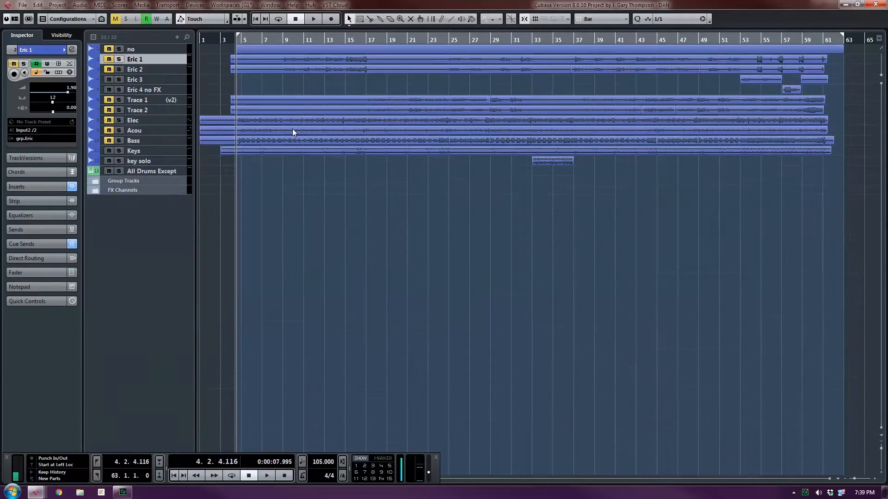
{"action": "key", "text": "alt+KP_2"}
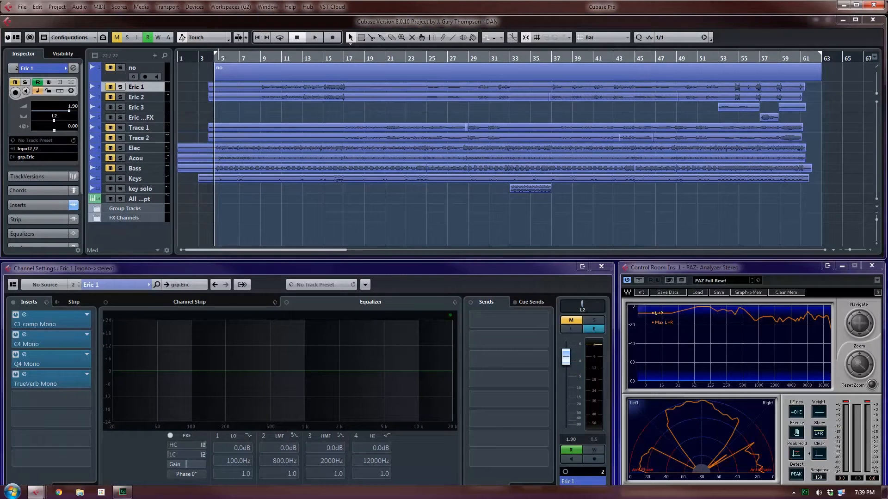
Close the PAZ Analyzer and enlarge the Eric 1 track's height
{"action": "left_click", "coordinate": [871, 266]}
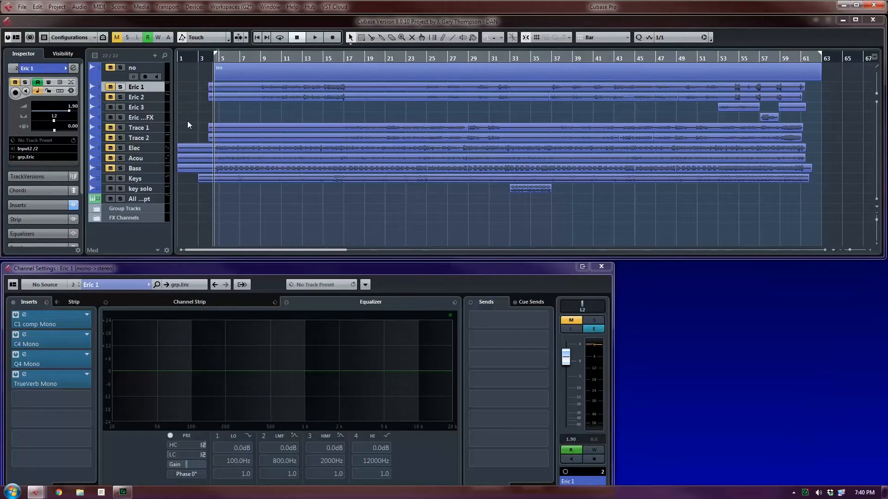
{"action": "left_click", "coordinate": [146, 94]}
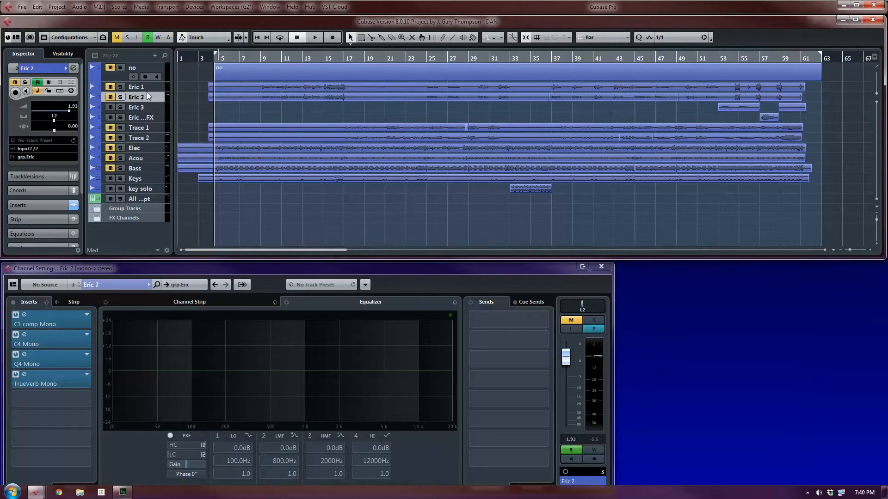
{"action": "left_click_drag", "start_coordinate": [150, 90], "coordinate": [149, 138]}
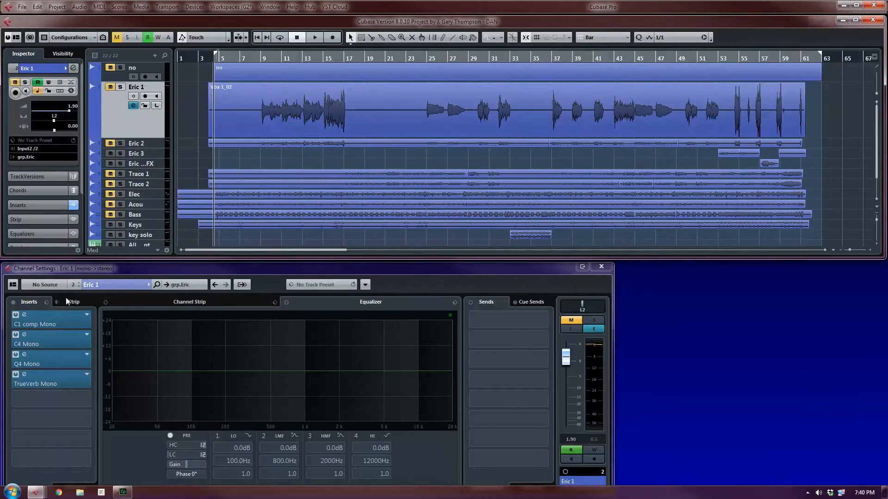
Examine the settings of Eric 1's C1 comp, C4, Q4 and TrueVerb insert plug-ins, closing their editors when done
{"action": "double_click", "coordinate": [60, 321]}
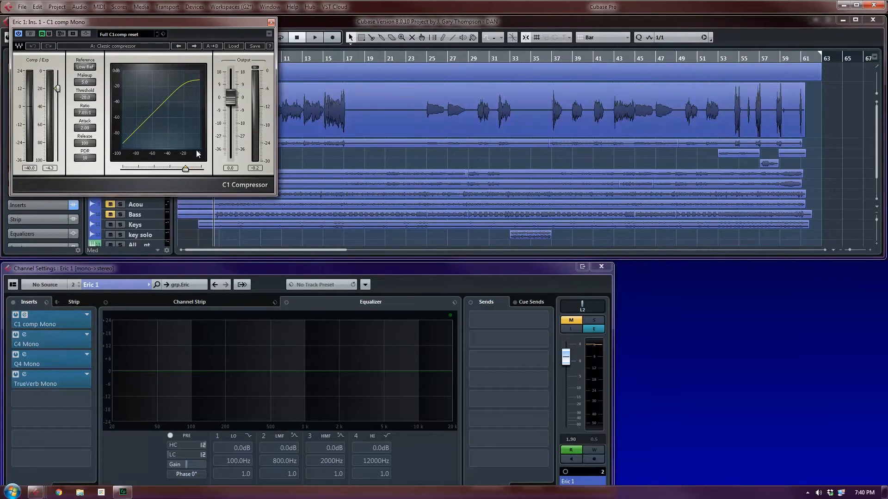
{"action": "double_click", "coordinate": [55, 339]}
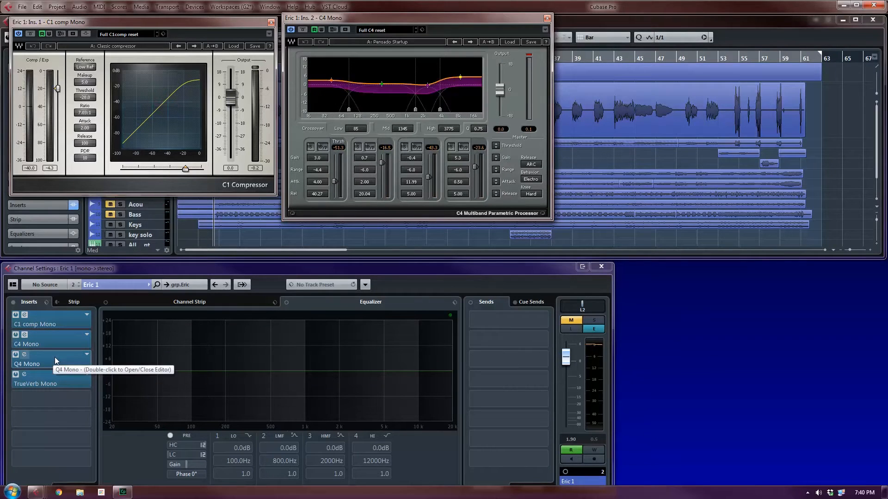
{"action": "double_click", "coordinate": [55, 358]}
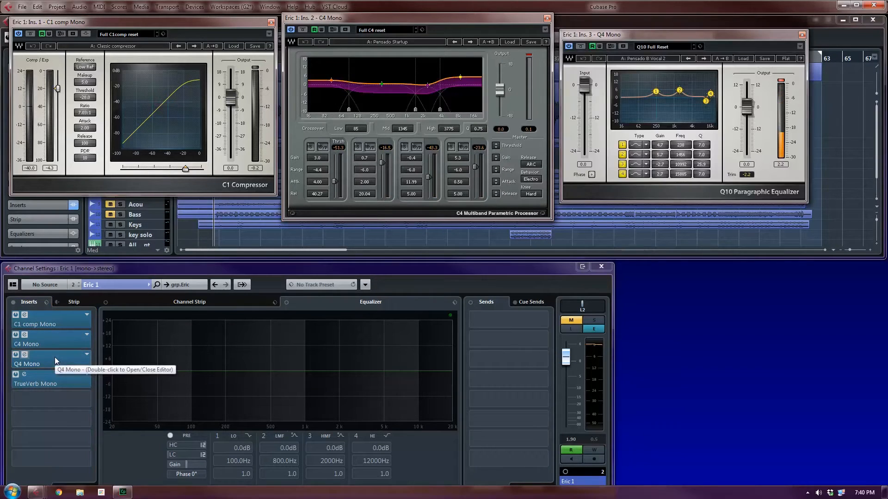
{"action": "double_click", "coordinate": [66, 384]}
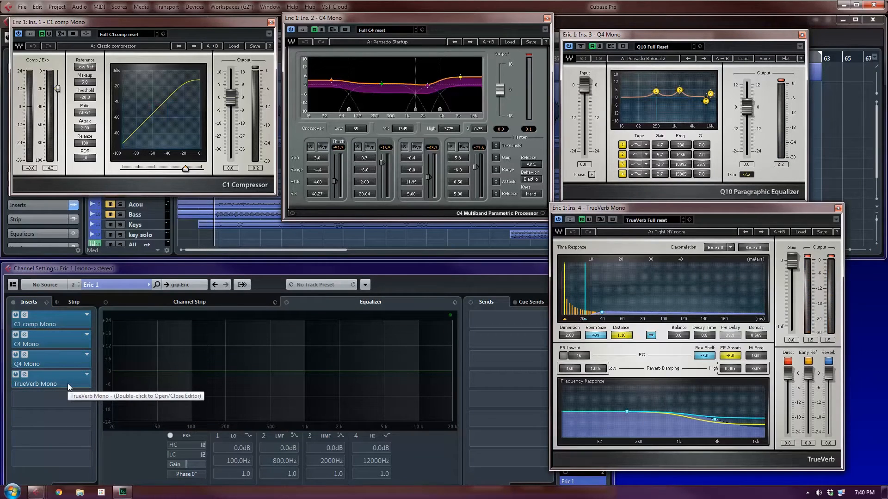
{"action": "double_click", "coordinate": [70, 385]}
{"action": "double_click", "coordinate": [73, 362]}
{"action": "double_click", "coordinate": [73, 342]}
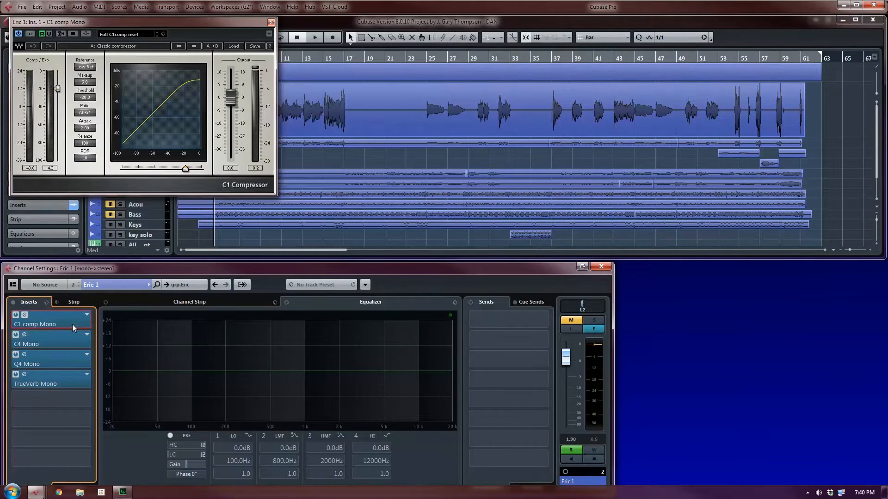
{"action": "double_click", "coordinate": [73, 323]}
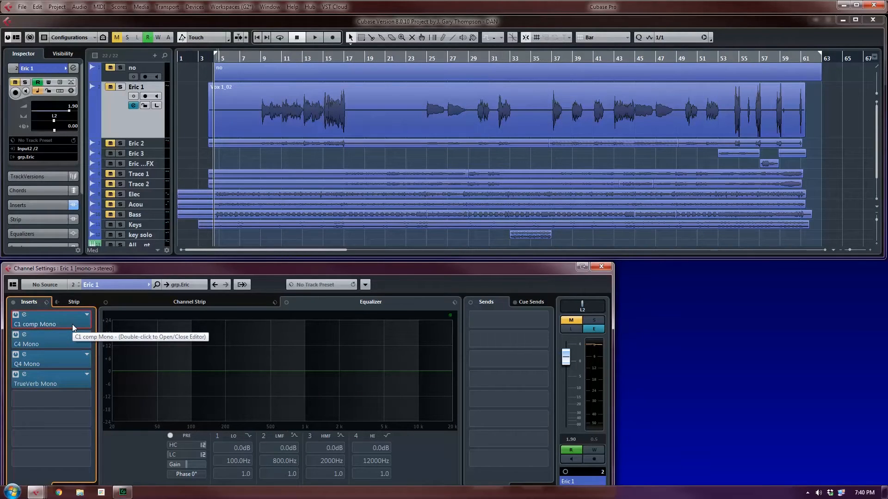
Duplicate the Eric 1 track with all its data
{"action": "left_click", "coordinate": [153, 118]}
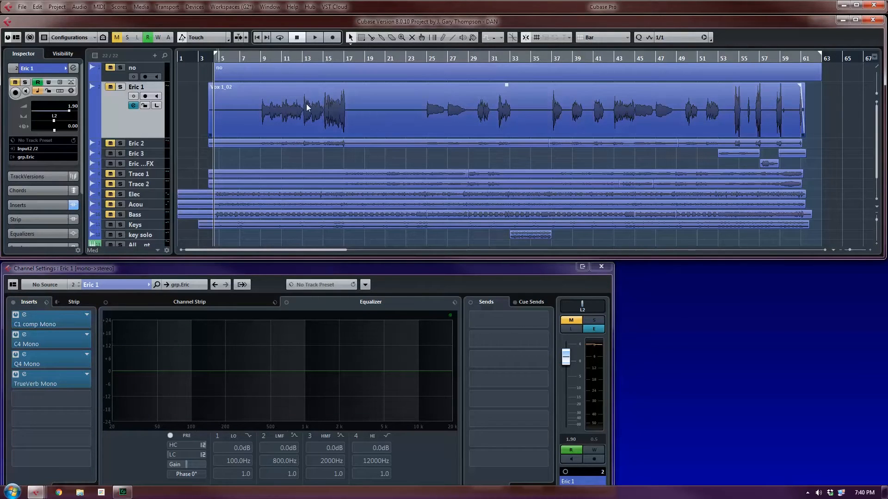
{"action": "mouse_move", "coordinate": [152, 148]}
{"action": "left_mouse_down"}
{"action": "mouse_move", "coordinate": [149, 164]}
{"action": "mouse_move", "coordinate": [150, 150]}
{"action": "left_mouse_up"}
{"action": "left_click", "coordinate": [144, 124]}
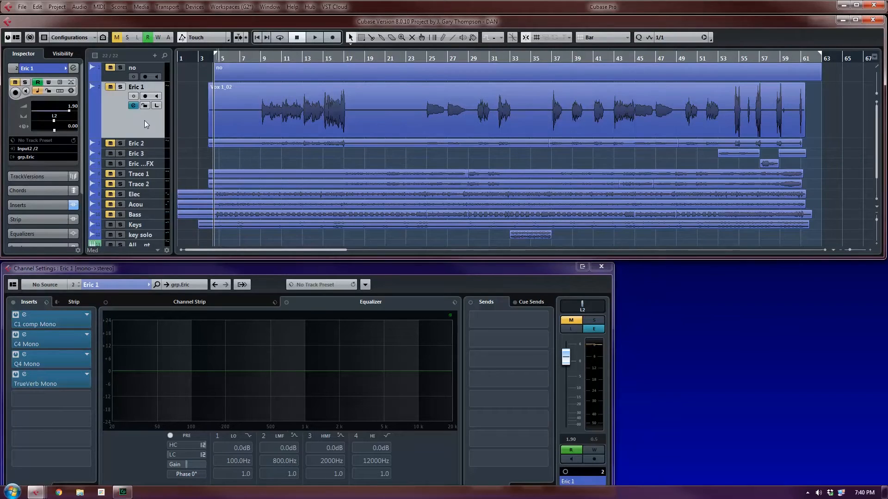
{"action": "right_click", "coordinate": [145, 123]}
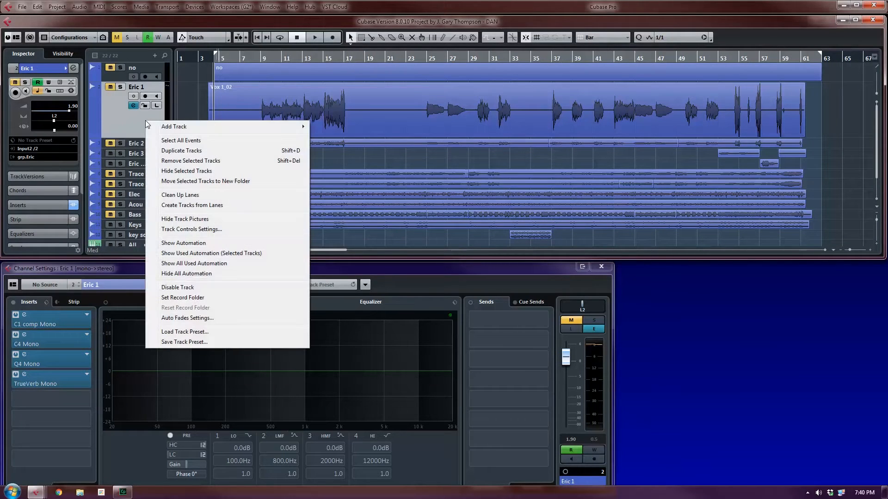
{"action": "left_click", "coordinate": [292, 154]}
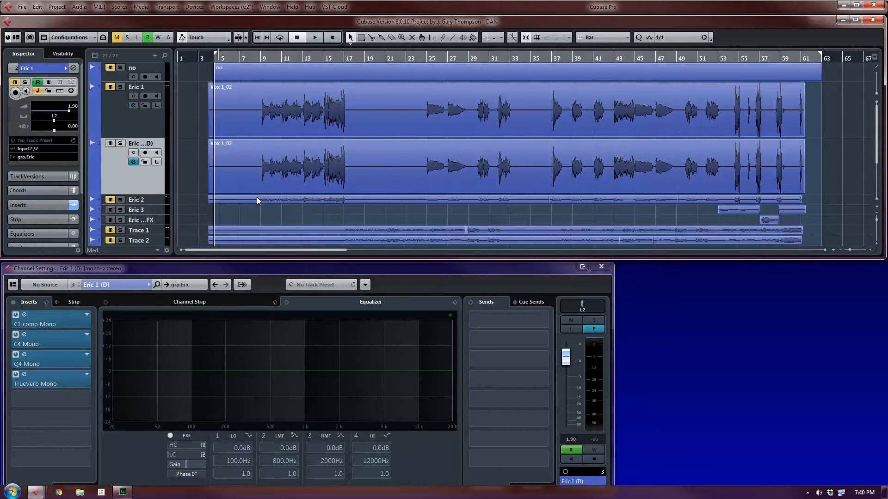
Select all events on the duplicated Eric 1 track and delete them
{"action": "right_click", "coordinate": [158, 173]}
{"action": "left_click", "coordinate": [195, 193]}
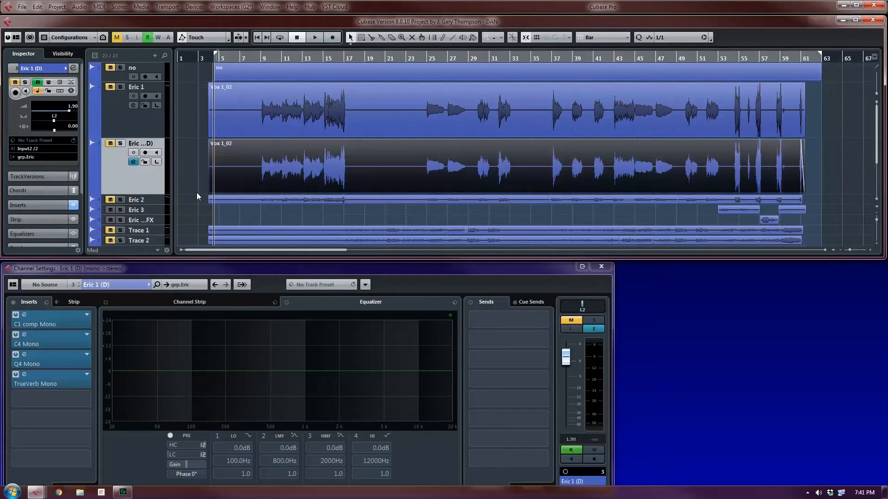
{"action": "key", "text": "Delete"}
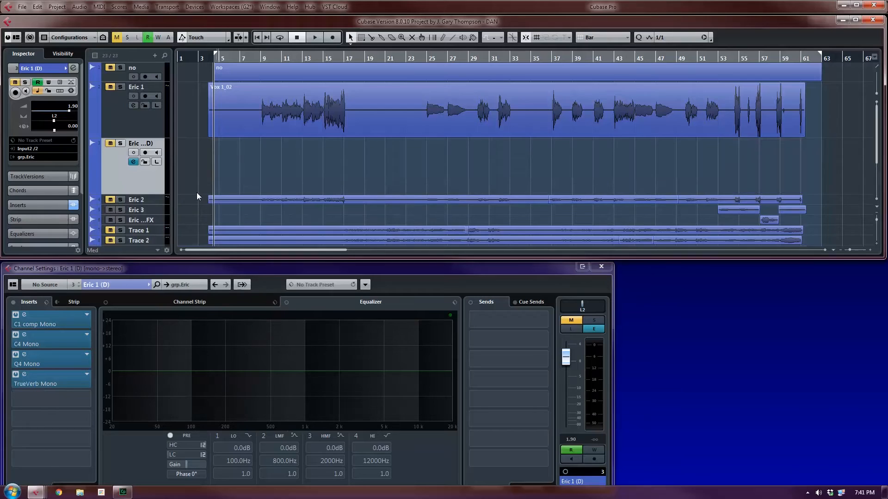
Delete all Mute automation events from the duplicated Eric 1 track and hide its automation lane again
{"action": "left_click", "coordinate": [93, 190]}
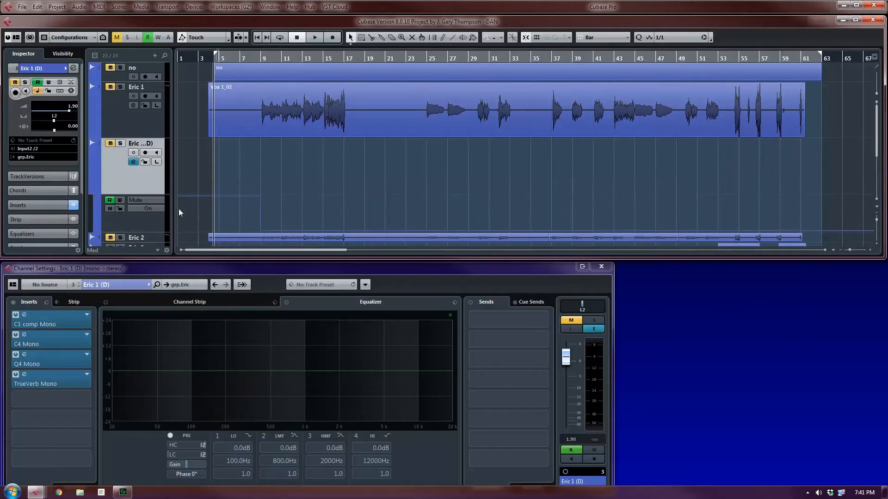
{"action": "left_click", "coordinate": [151, 221]}
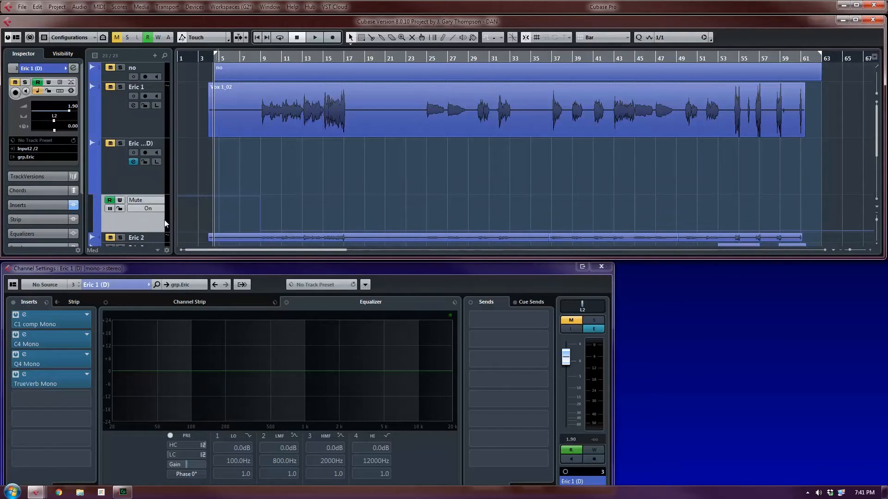
{"action": "right_click", "coordinate": [160, 224]}
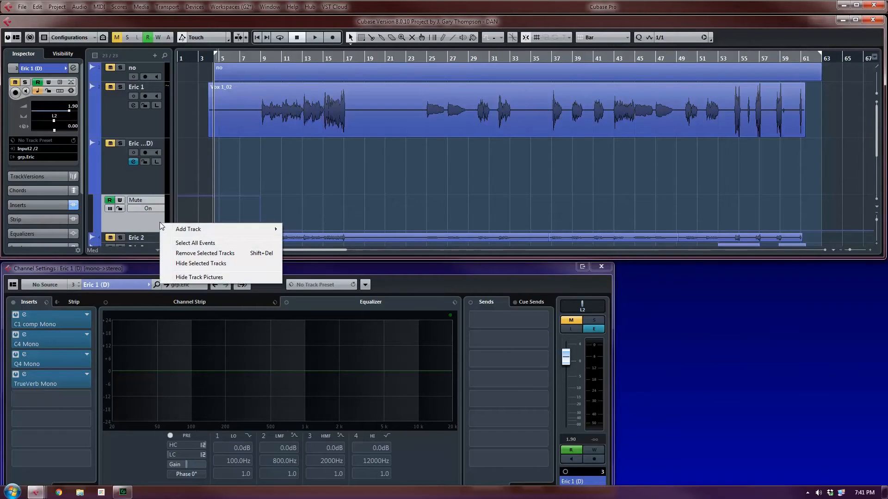
{"action": "left_click", "coordinate": [180, 243]}
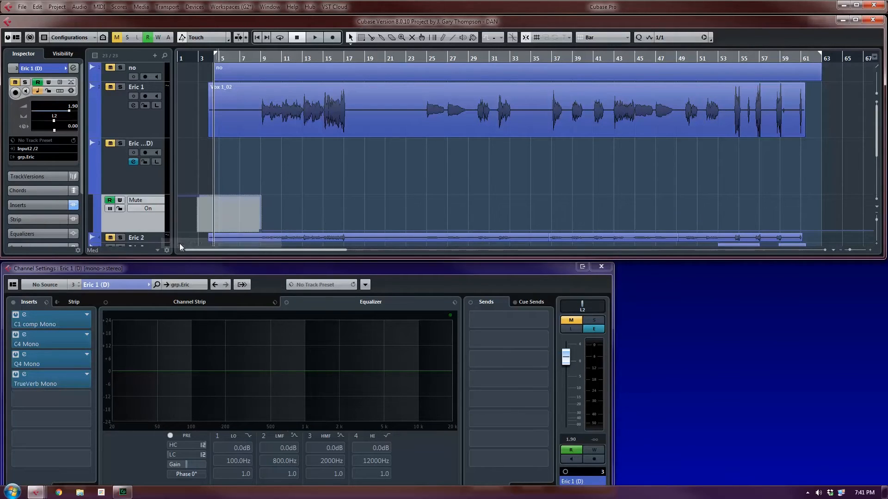
{"action": "left_click", "coordinate": [199, 222]}
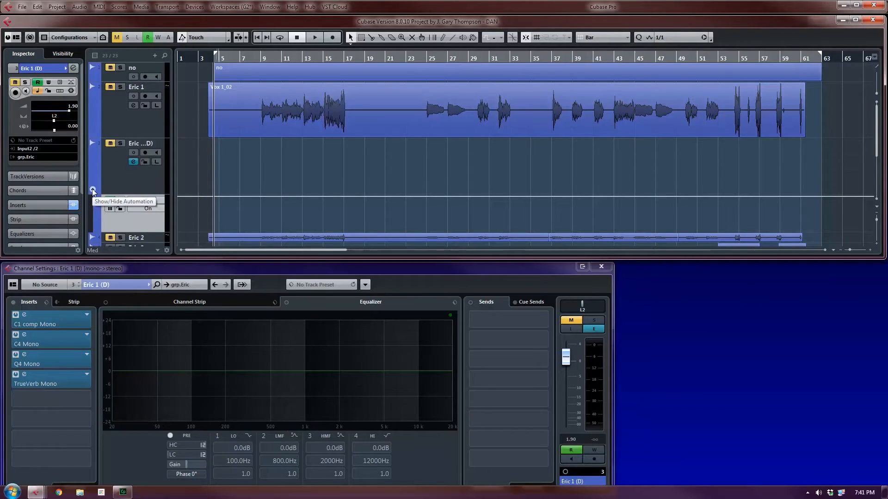
{"action": "left_click", "coordinate": [93, 189]}
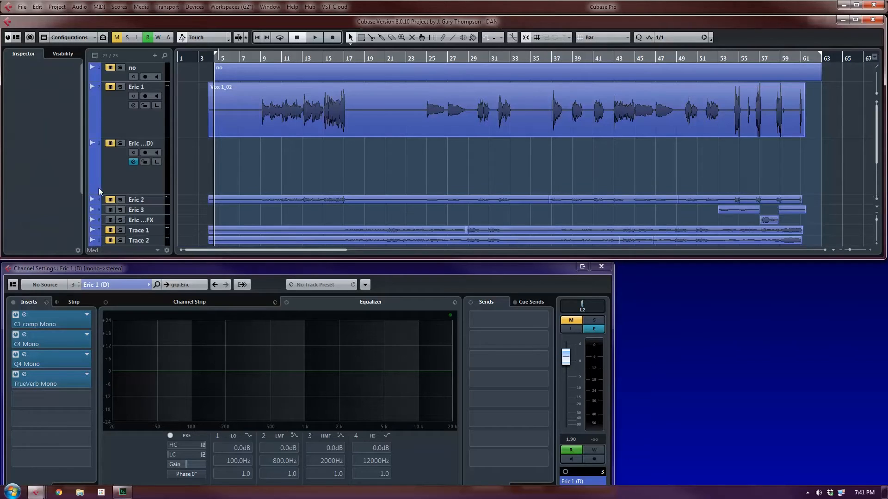
{"action": "left_click", "coordinate": [111, 179]}
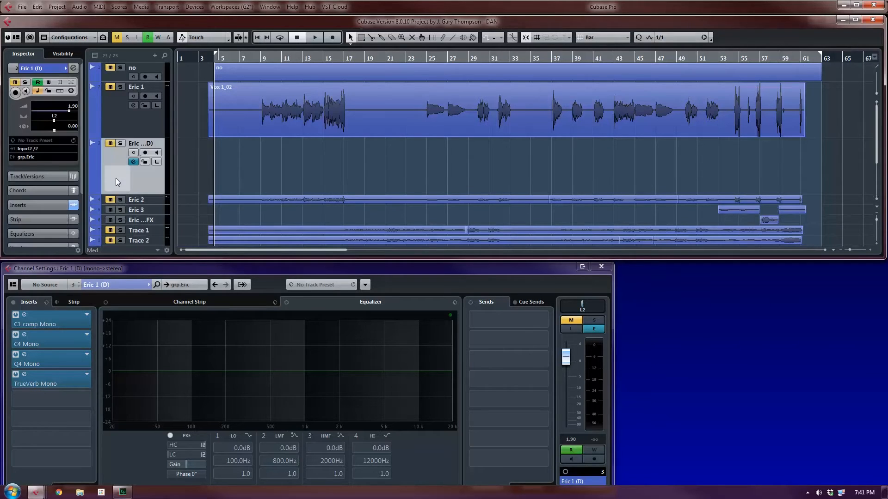
Check the duplicated track's TrackVersions and remove that track from the project
{"action": "left_click", "coordinate": [49, 178]}
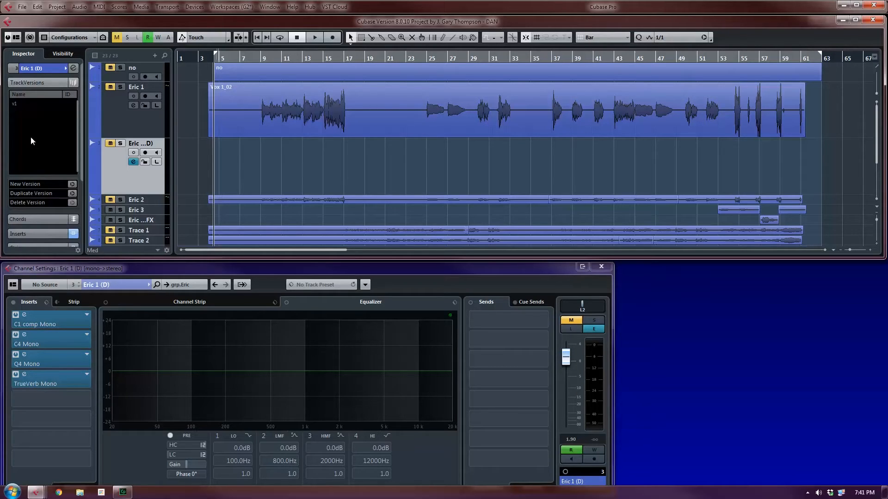
{"action": "right_click", "coordinate": [112, 167]}
{"action": "left_click", "coordinate": [148, 208]}
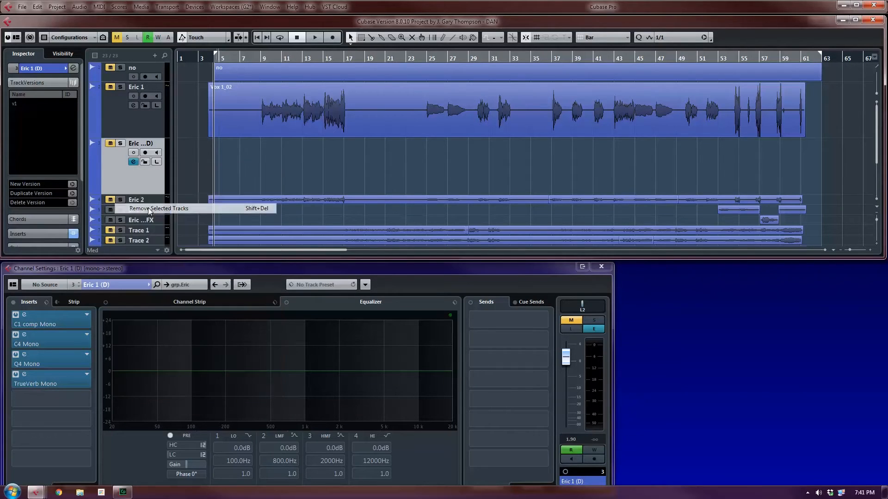
{"action": "left_click", "coordinate": [46, 70]}
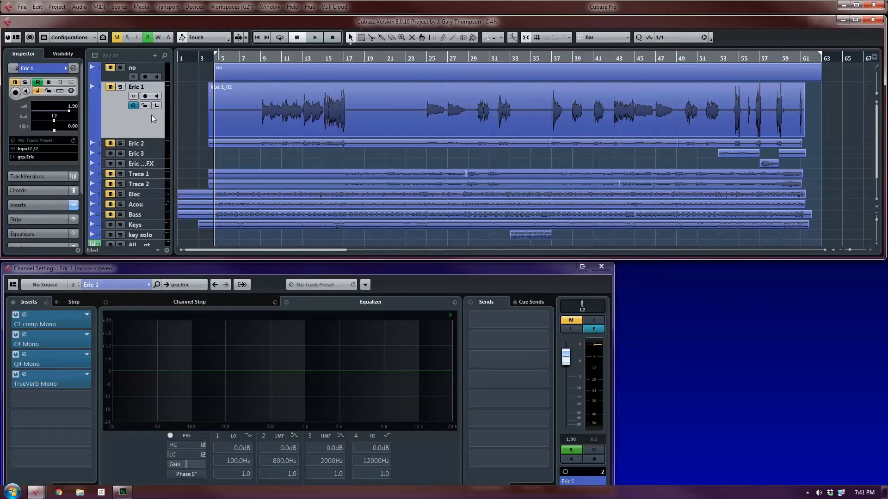
Run the Duplicate Selected Tracks without Data macro on the Eric 1 track
{"action": "left_click", "coordinate": [37, 7]}
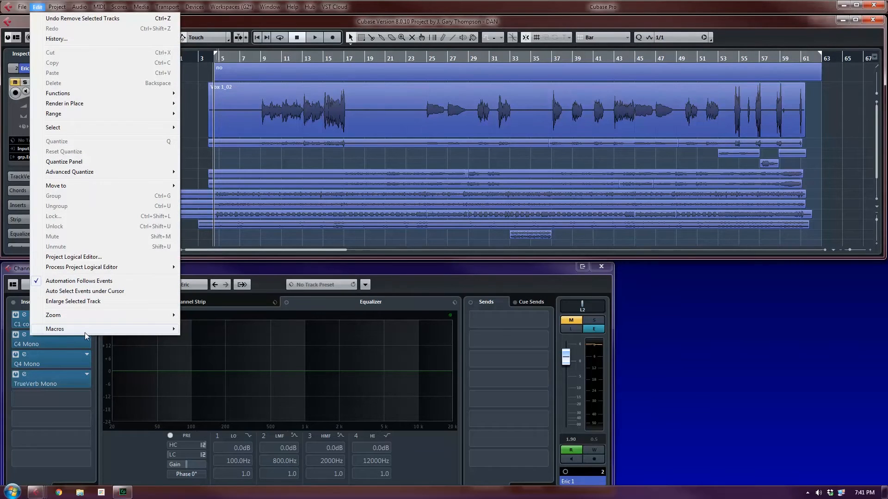
{"action": "mouse_move", "coordinate": [85, 332]}
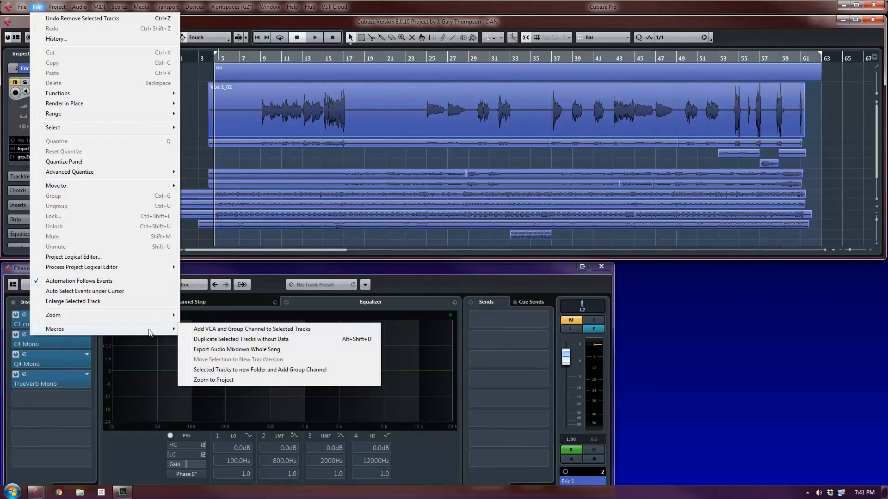
{"action": "left_click", "coordinate": [252, 339]}
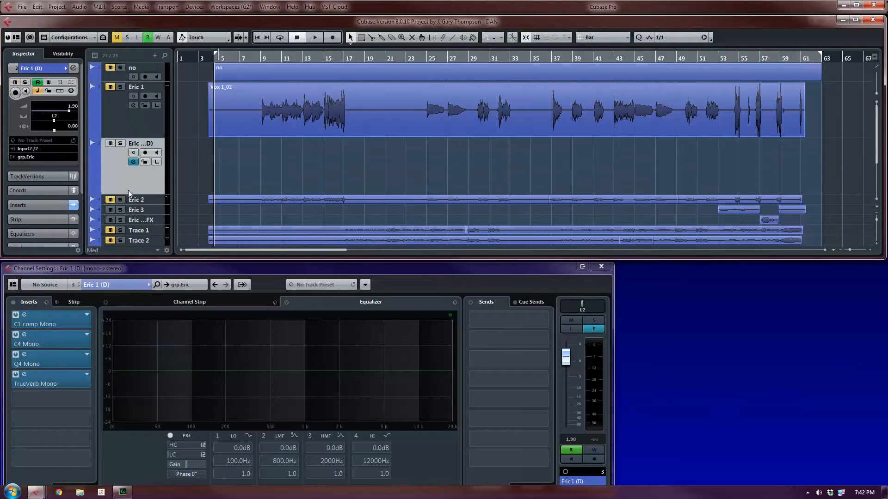
Examine the C1 comp, C4, Q4 and TrueVerb insert settings on the empty Eric 1 duplicate, closing their editors when done
{"action": "left_click", "coordinate": [52, 318]}
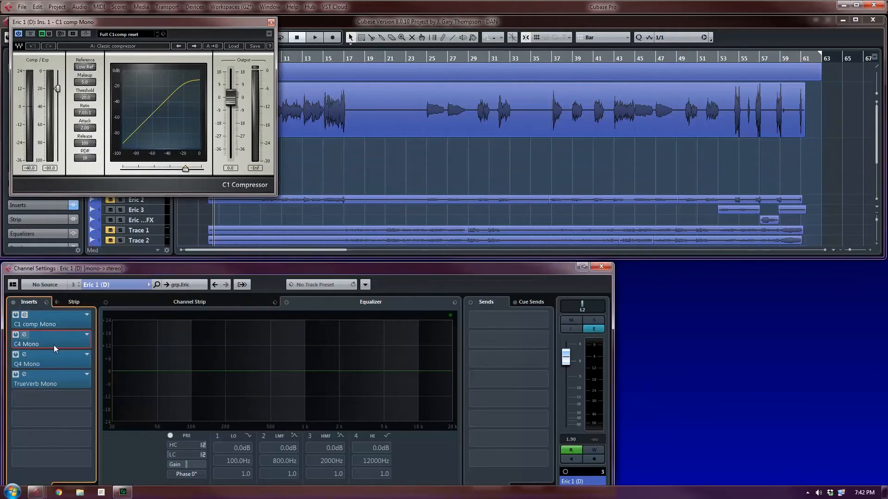
{"action": "left_click", "coordinate": [54, 345]}
{"action": "left_click", "coordinate": [54, 366]}
{"action": "left_click", "coordinate": [54, 376]}
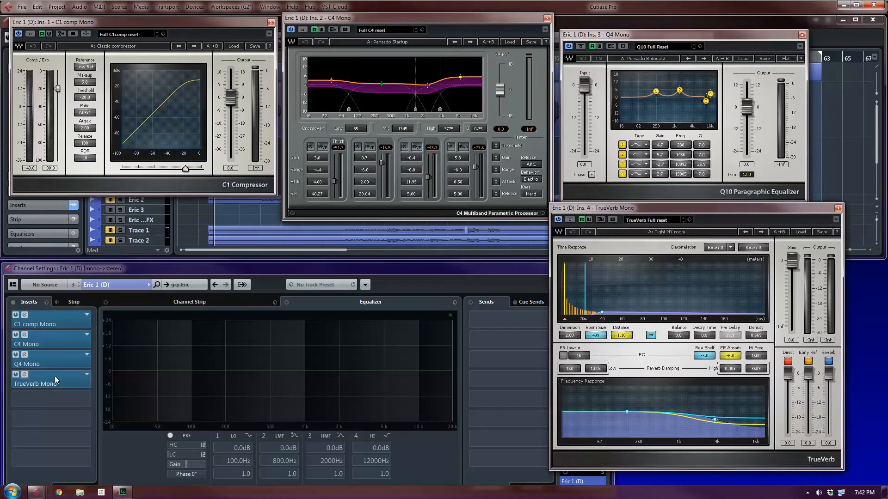
{"action": "left_click", "coordinate": [54, 376]}
{"action": "left_click", "coordinate": [56, 356]}
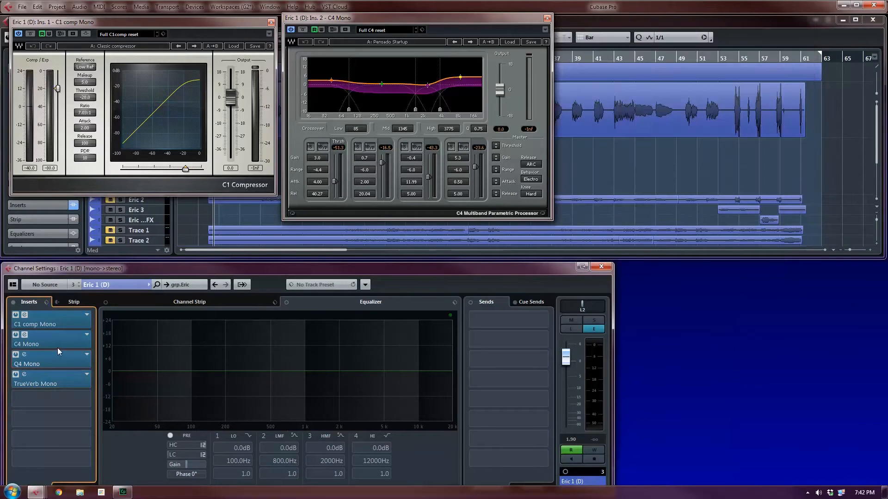
{"action": "left_click", "coordinate": [58, 343]}
{"action": "left_click", "coordinate": [60, 316]}
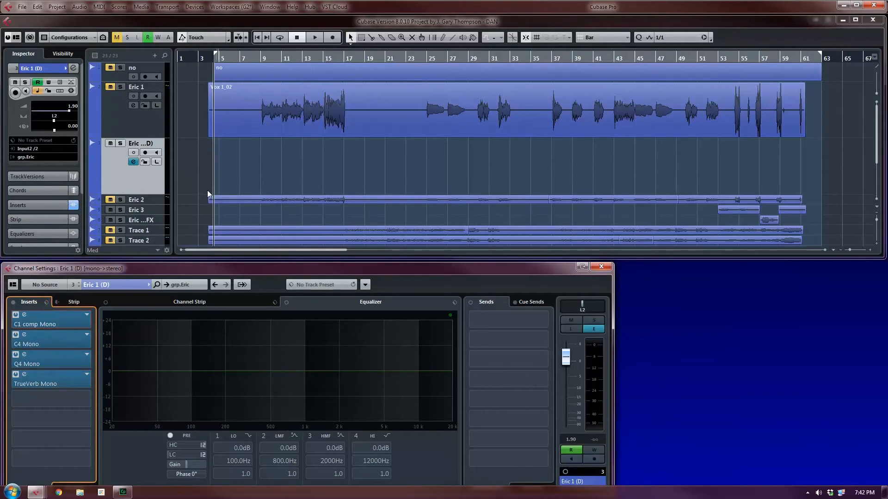
Remove the empty duplicate of the Eric 1 track from the project
{"action": "right_click", "coordinate": [132, 182]}
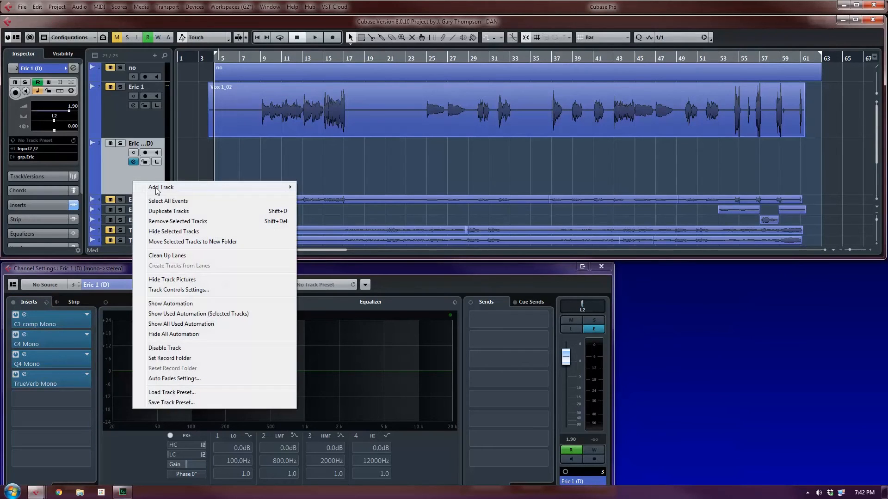
{"action": "left_click", "coordinate": [176, 221]}
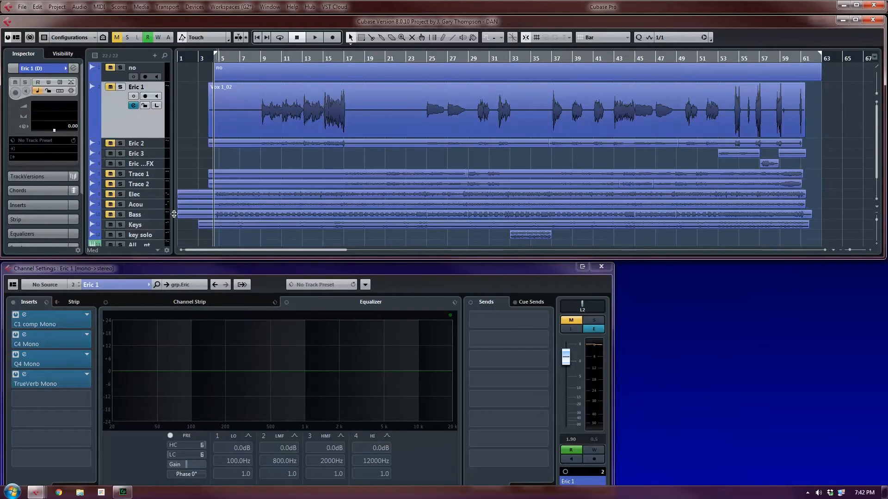
Show the macros in Key Commands and examine each command inside the Duplicate Selected Tracks without Data macro
{"action": "left_click", "coordinate": [22, 6]}
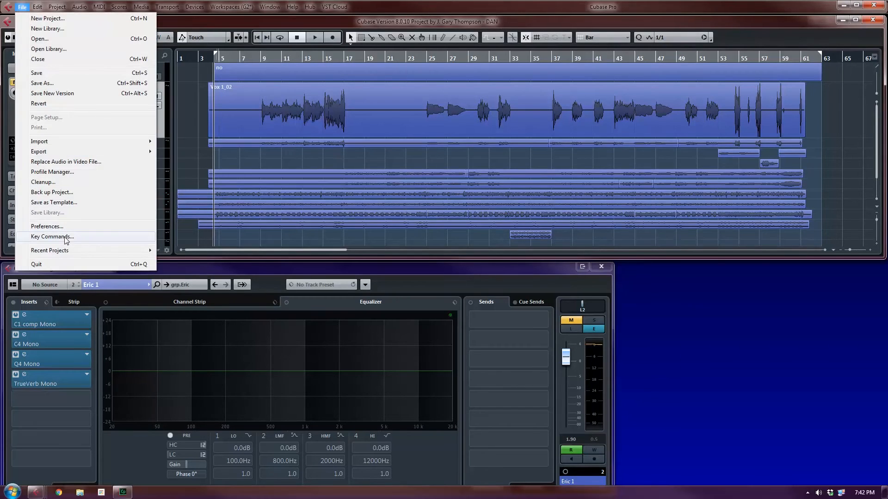
{"action": "left_click", "coordinate": [35, 231]}
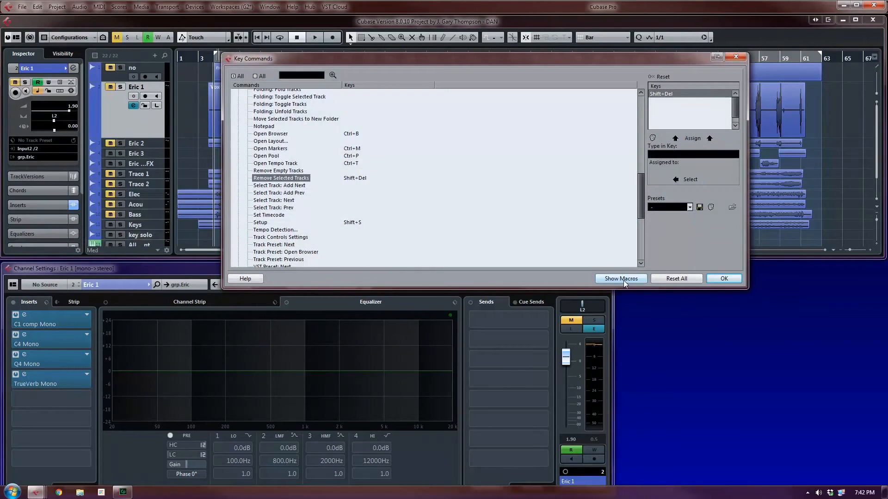
{"action": "left_click", "coordinate": [622, 279]}
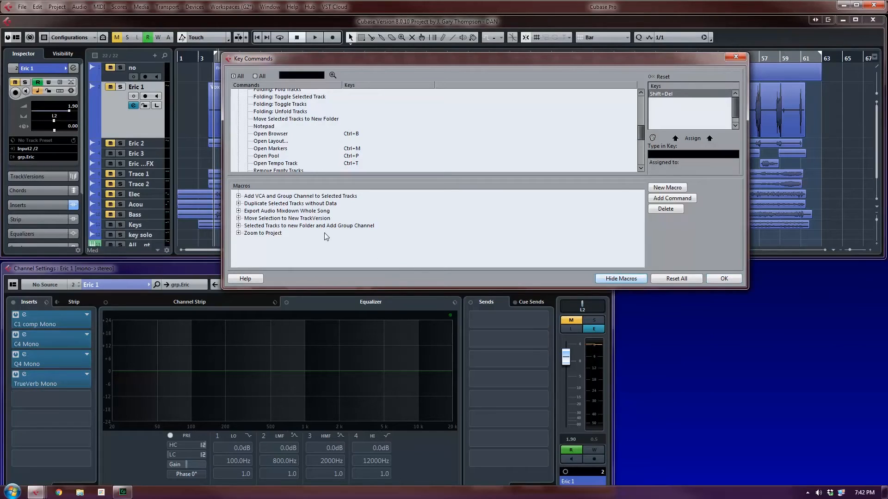
{"action": "left_click", "coordinate": [238, 204]}
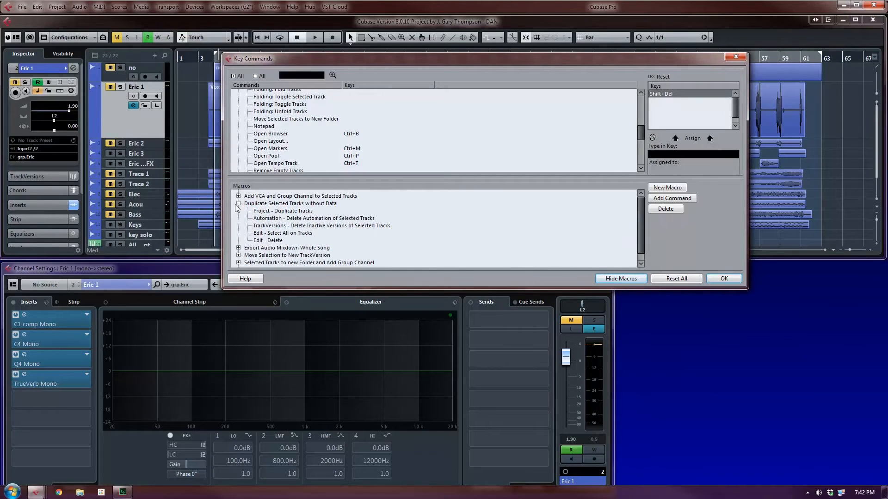
{"action": "left_click", "coordinate": [270, 212]}
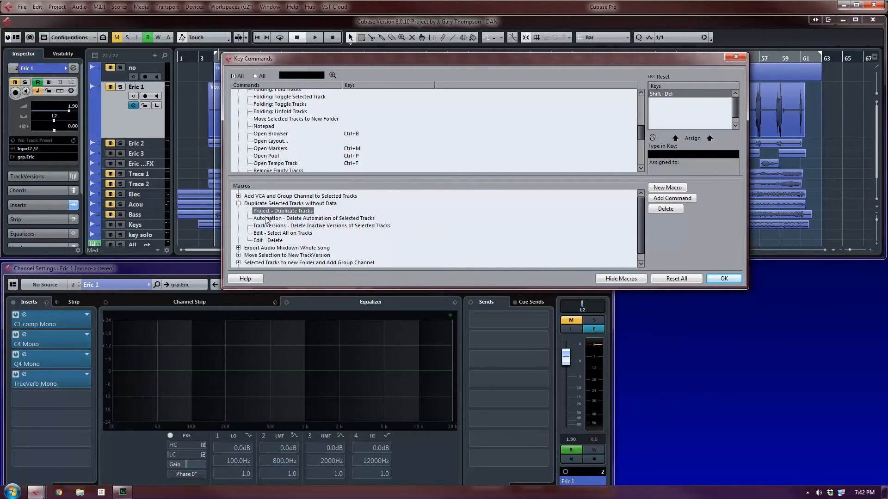
{"action": "left_click", "coordinate": [324, 218]}
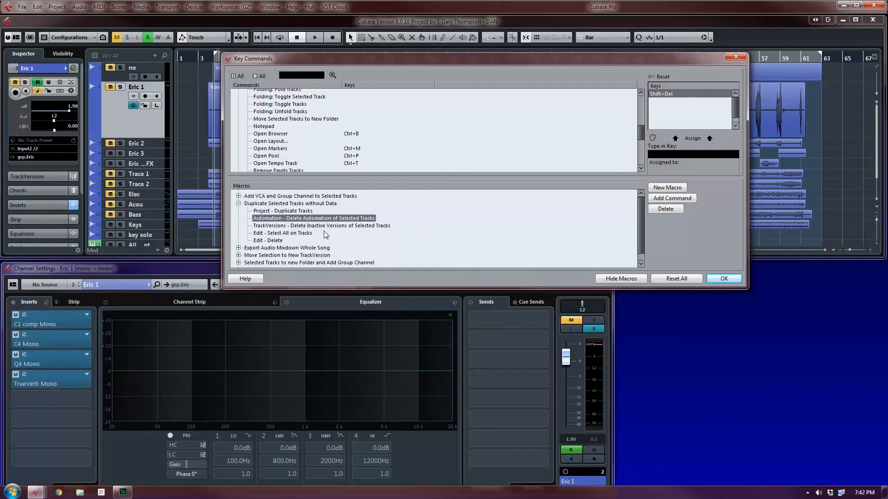
{"action": "left_click", "coordinate": [328, 226]}
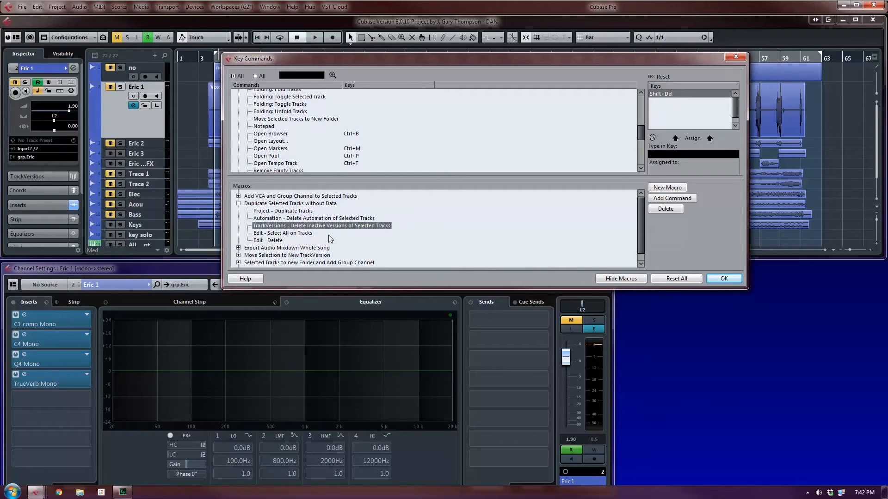
{"action": "left_click", "coordinate": [294, 234]}
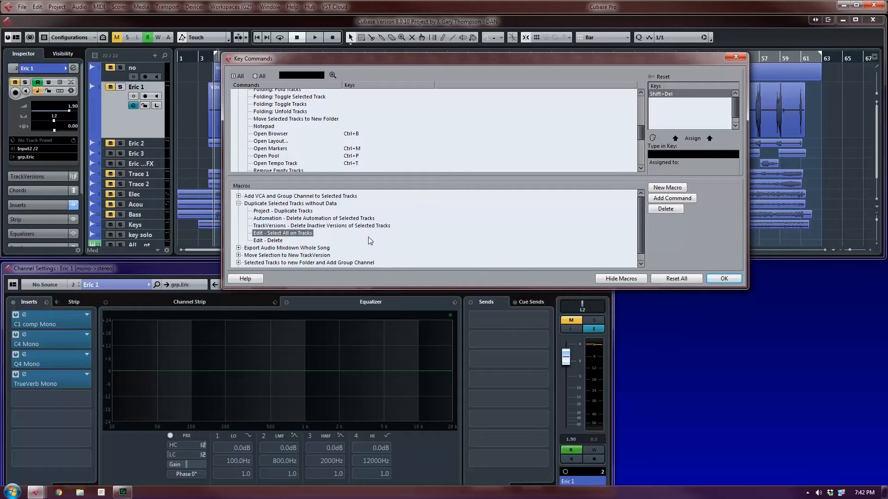
{"action": "left_click", "coordinate": [275, 241]}
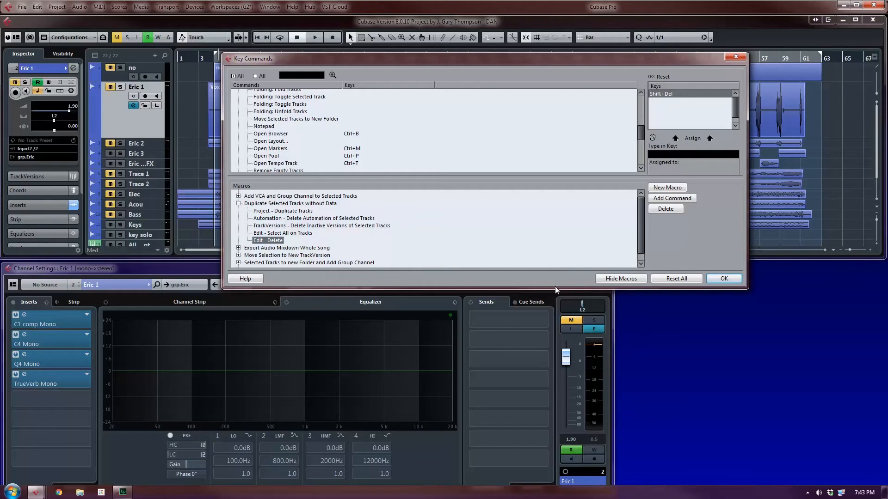
Enlarge the Key Commands window, search the commands for "duplicate" to check the Duplicate entry under Edit, and close the window
{"action": "left_click_drag", "start_coordinate": [555, 287], "coordinate": [555, 455]}
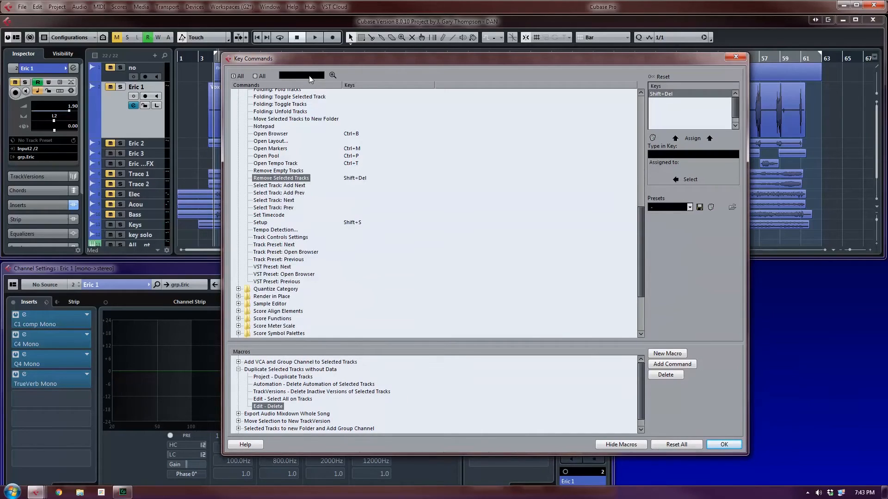
{"action": "type", "text": "duplicate"}
{"action": "key", "text": "Return"}
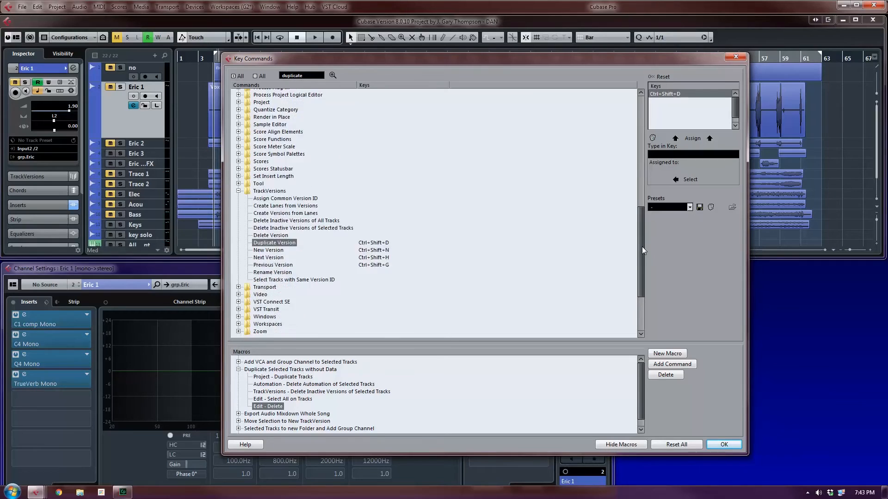
{"action": "left_click_drag", "start_coordinate": [641, 248], "coordinate": [638, 116]}
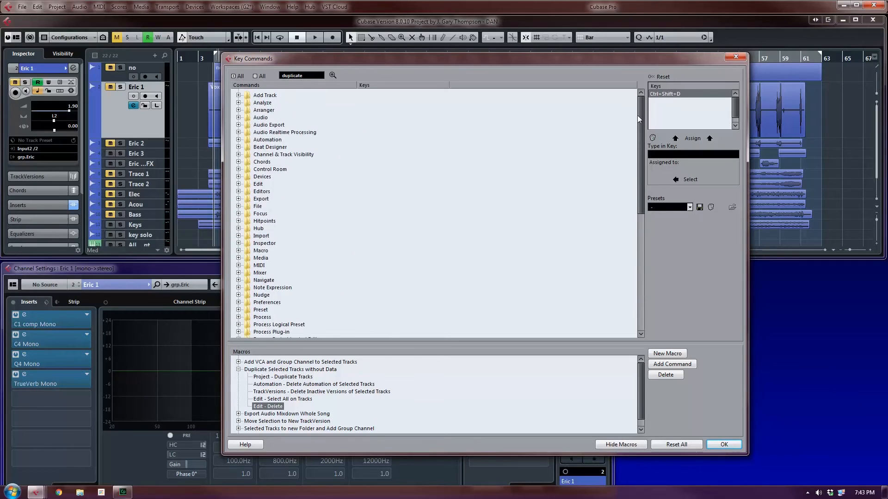
{"action": "left_click", "coordinate": [332, 76]}
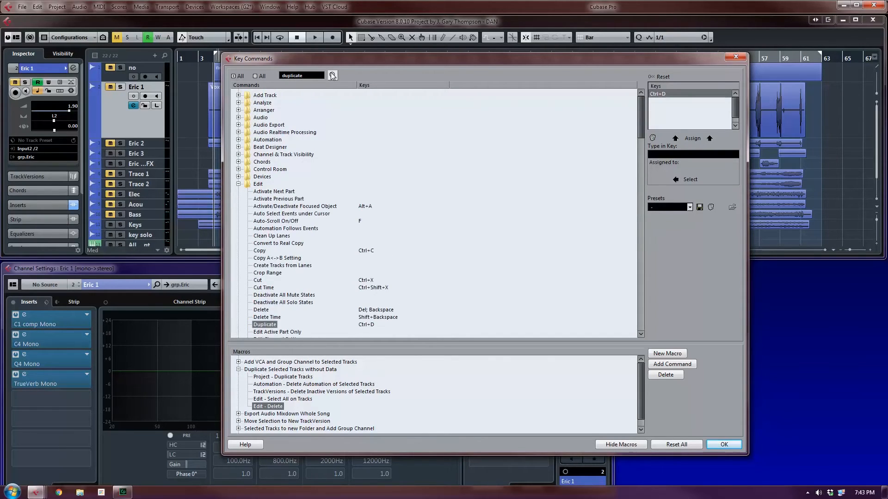
{"action": "scroll", "coordinate": [289, 315], "scroll_direction": "down", "scroll_amount": 7}
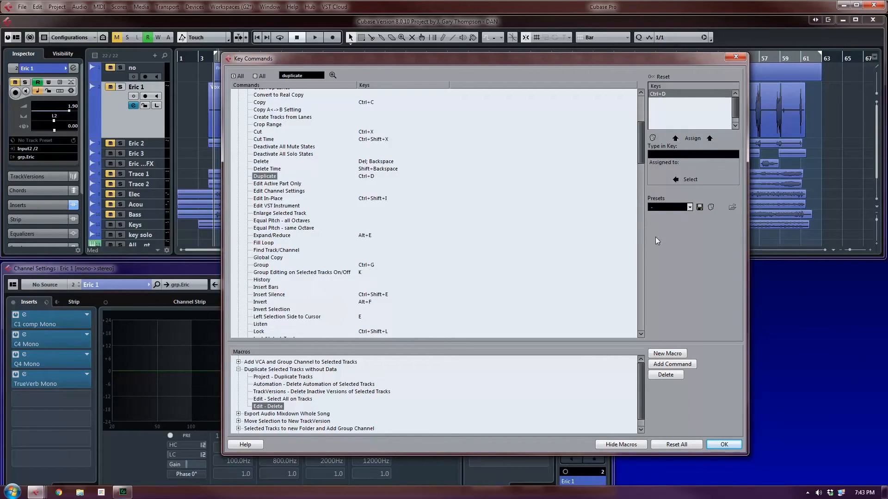
{"action": "left_click", "coordinate": [741, 59]}
Duplicate the audio event on the key solo track
{"action": "left_click", "coordinate": [531, 235]}
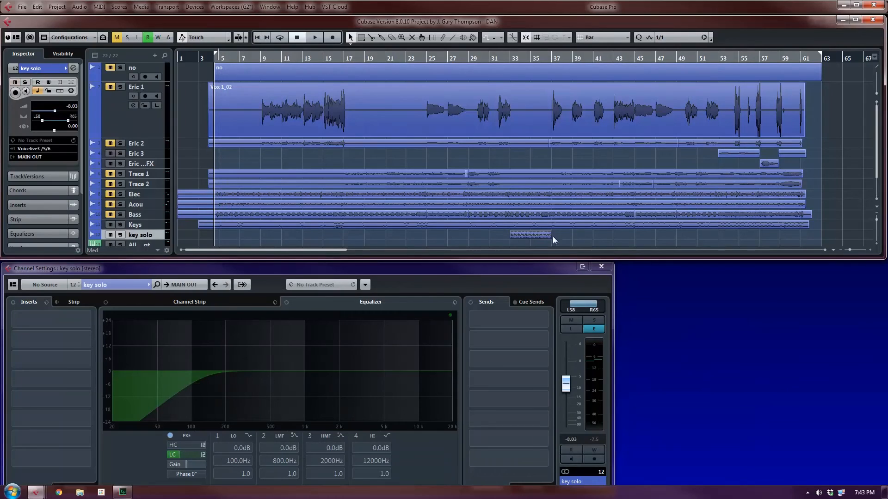
{"action": "key", "text": "ctrl+d"}
Search Key Commands for "duplicate" again to check the key assignment of the Duplicate Selected Tracks without Data macro
{"action": "left_click", "coordinate": [22, 7]}
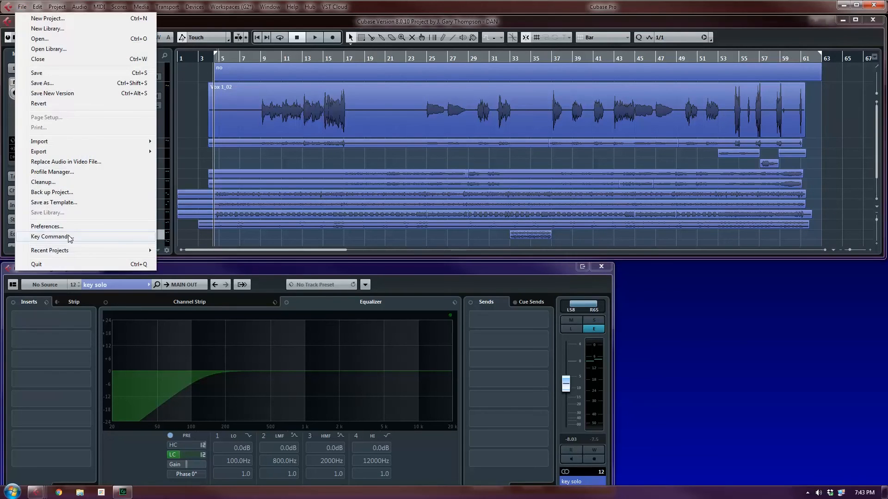
{"action": "left_click", "coordinate": [50, 236]}
{"action": "scroll", "coordinate": [377, 124], "scroll_direction": "up", "scroll_amount": 10}
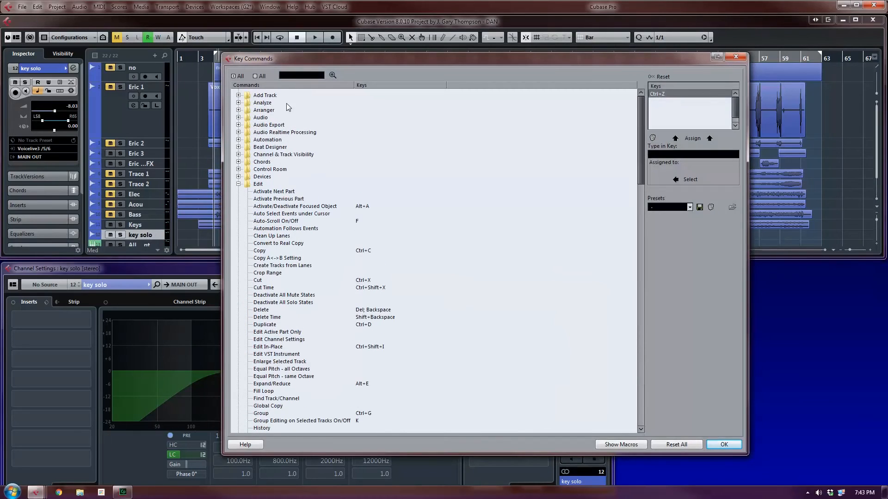
{"action": "left_click", "coordinate": [300, 75]}
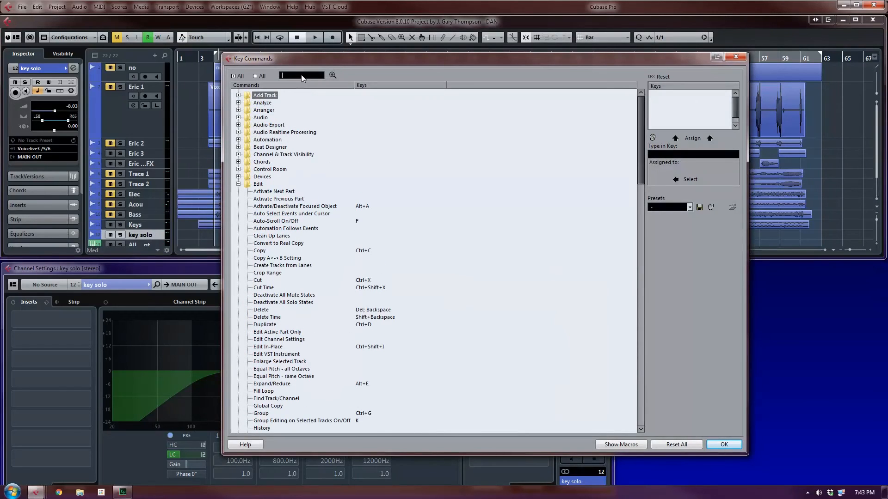
{"action": "type", "text": "duplicate"}
{"action": "left_click", "coordinate": [332, 75]}
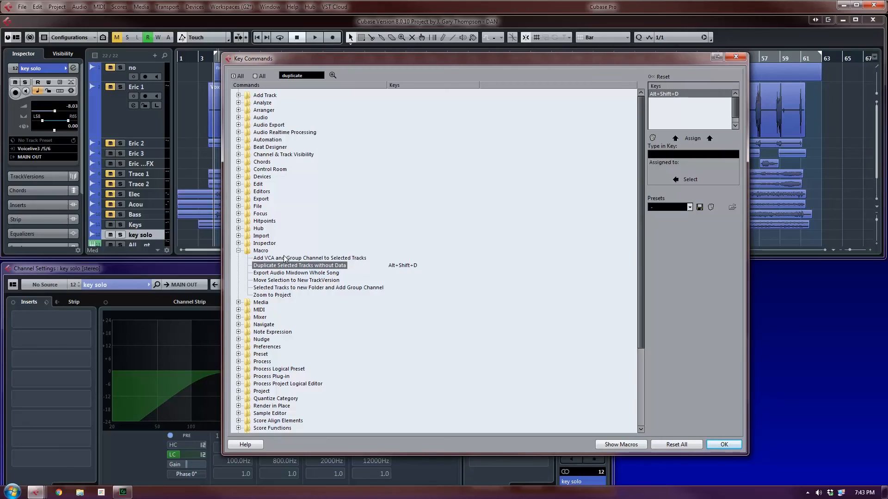
Go through the other "duplicate" matches, comparing the key assignments of Duplicate Tracks, Duplicate Version and Duplicate, and close Key Commands
{"action": "left_click", "coordinate": [333, 76]}
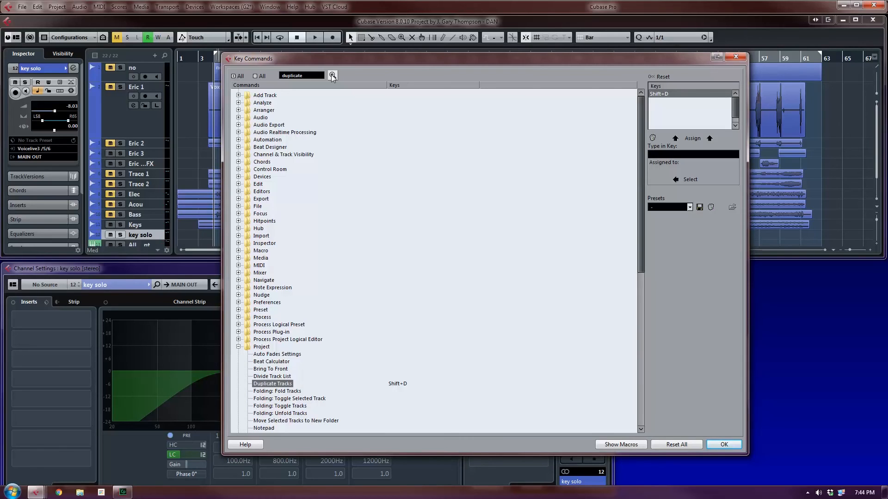
{"action": "left_click", "coordinate": [332, 75]}
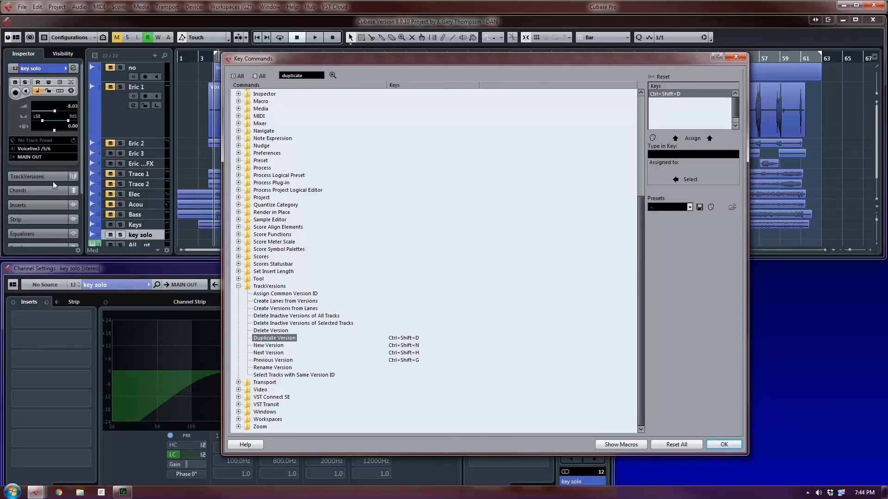
{"action": "left_click", "coordinate": [332, 75]}
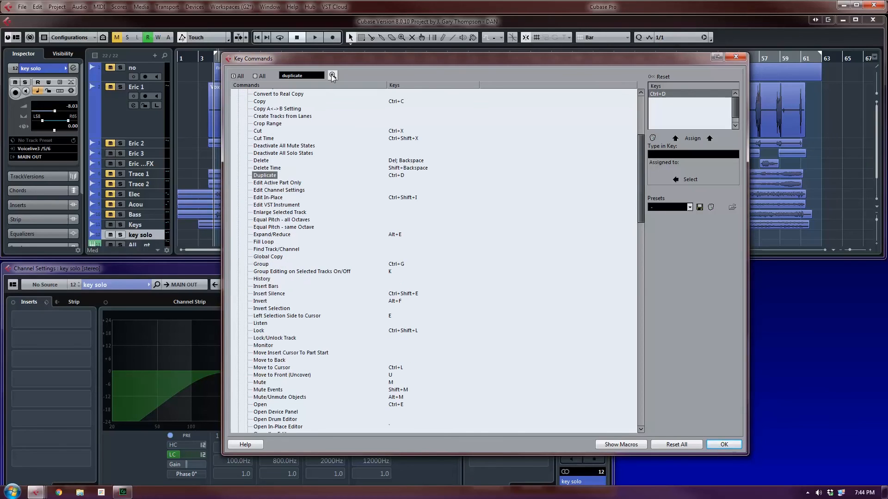
{"action": "left_click", "coordinate": [332, 75]}
{"action": "left_click", "coordinate": [332, 74]}
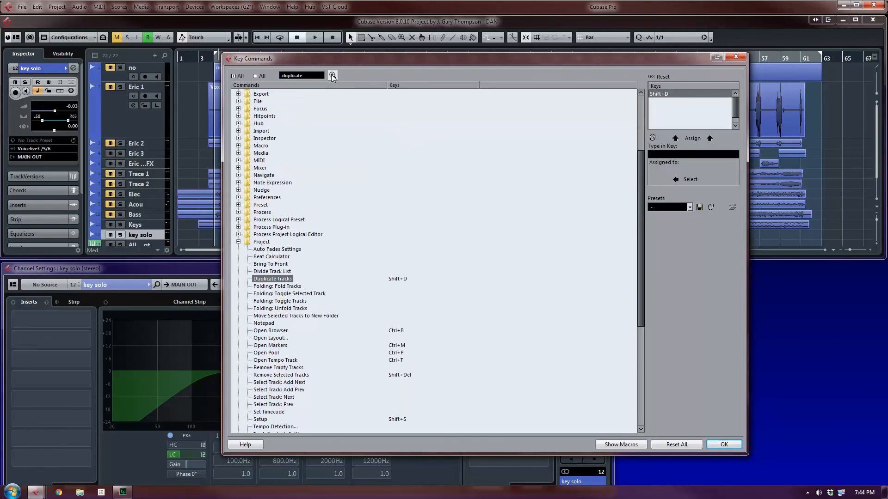
{"action": "left_click", "coordinate": [332, 75]}
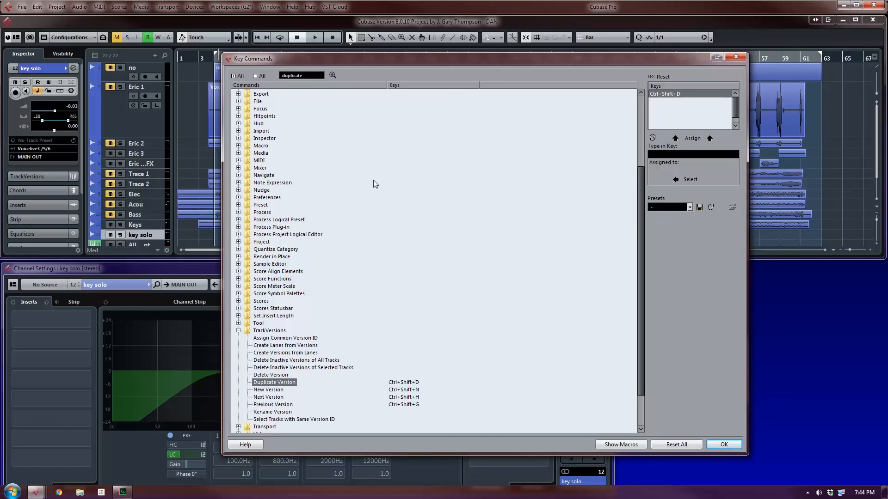
{"action": "left_click", "coordinate": [724, 445]}
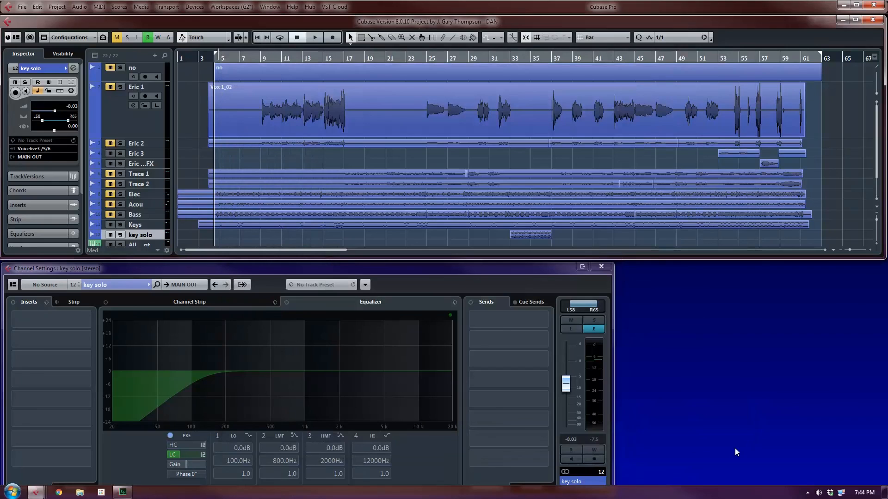